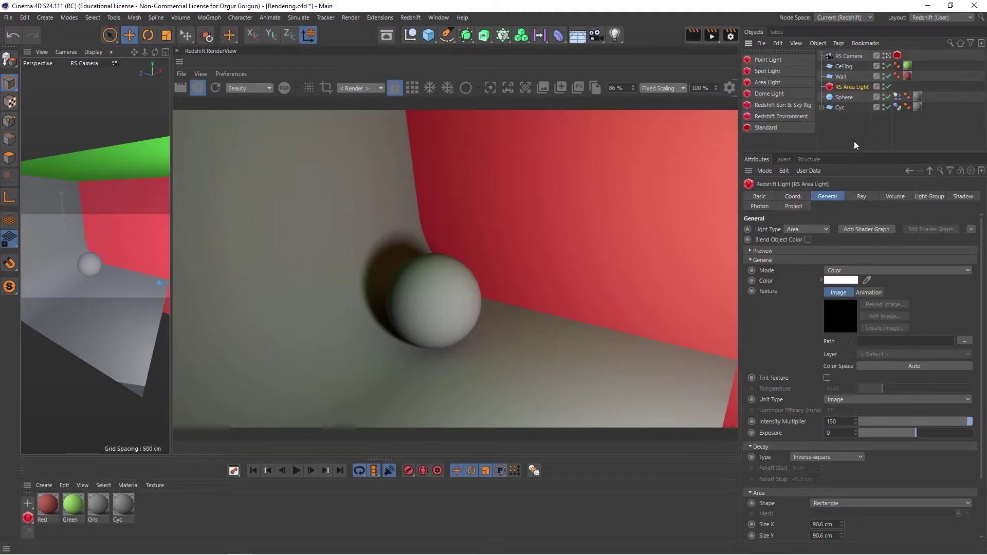
# Check the render settings, then rewind and play the falling sphere animation, pausing partway.
pyautogui.click(729, 36)
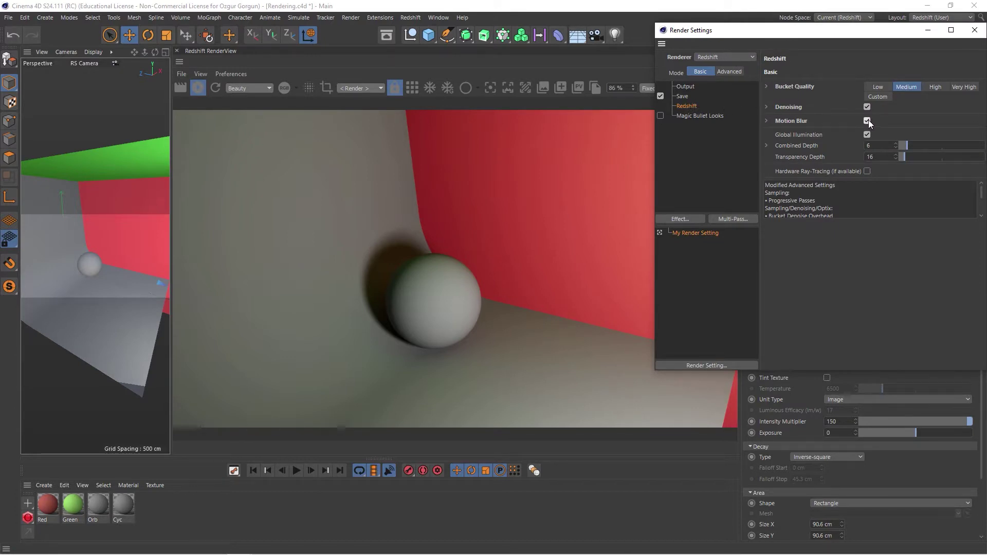
pyautogui.click(974, 30)
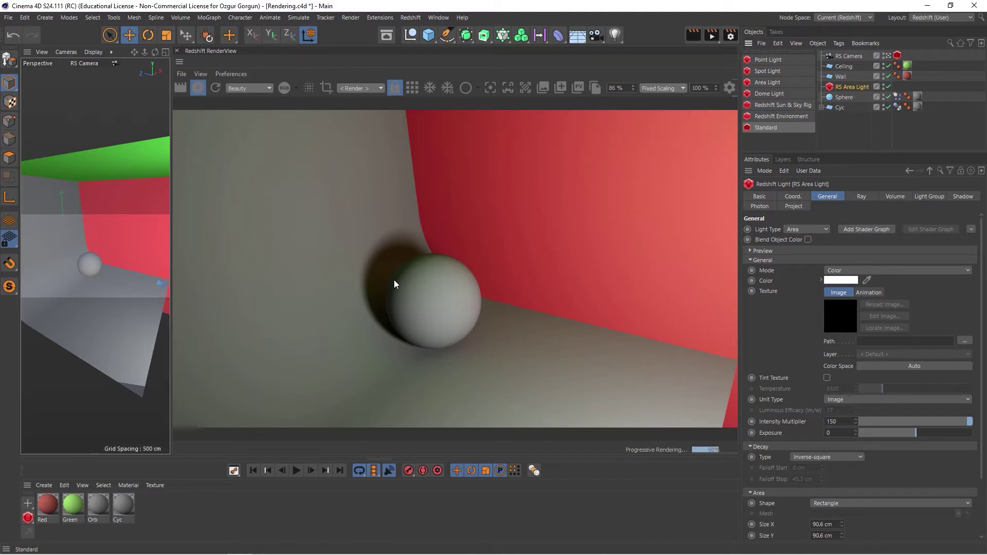
pyautogui.click(253, 470)
pyautogui.click(296, 470)
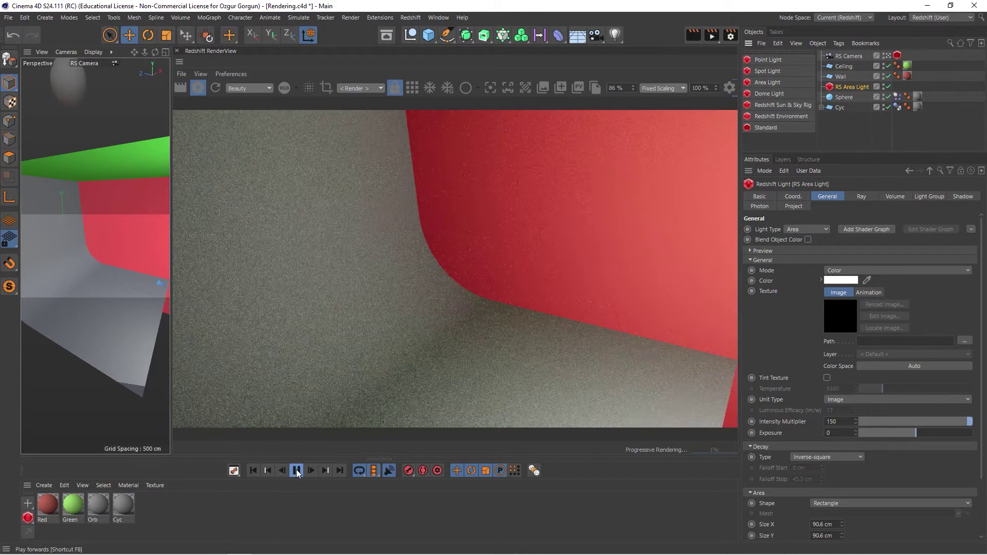
pyautogui.click(295, 466)
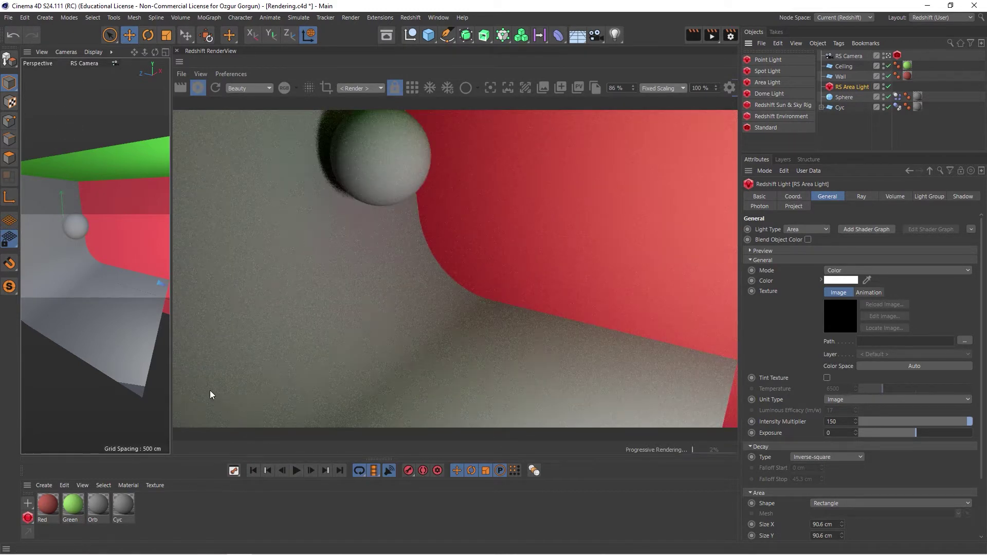
# Step the animation forward three frames and render the current frame.
pyautogui.click(312, 470)
pyautogui.click(311, 470)
pyautogui.click(312, 470)
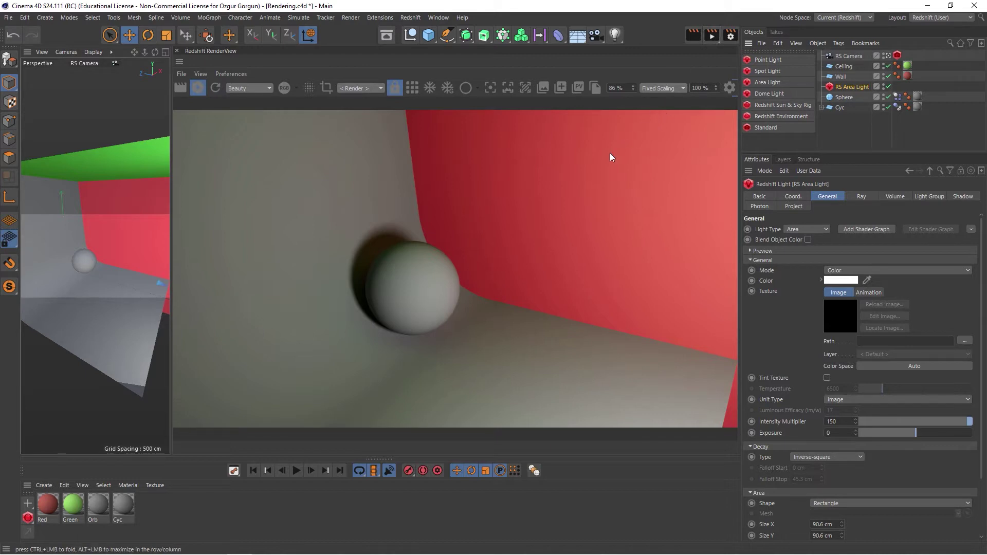
pyautogui.click(180, 88)
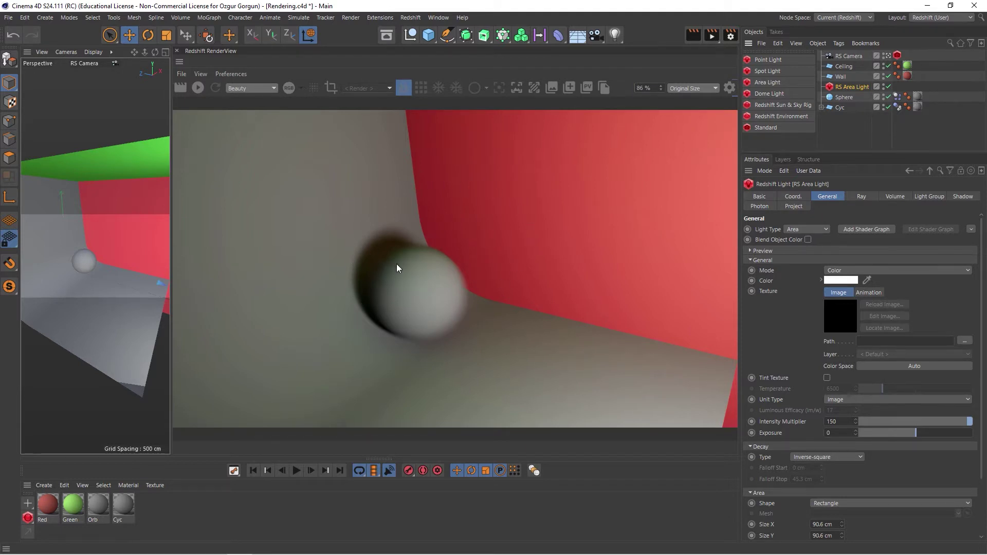
# In Render Settings, set Motion Blur Steps to 6 and re-render the frame.
pyautogui.click(730, 36)
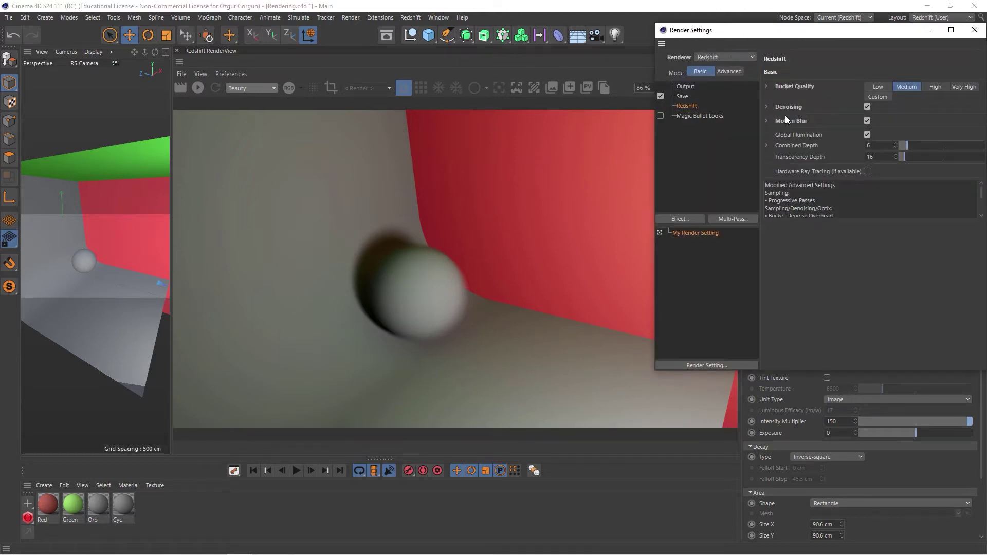
pyautogui.click(767, 121)
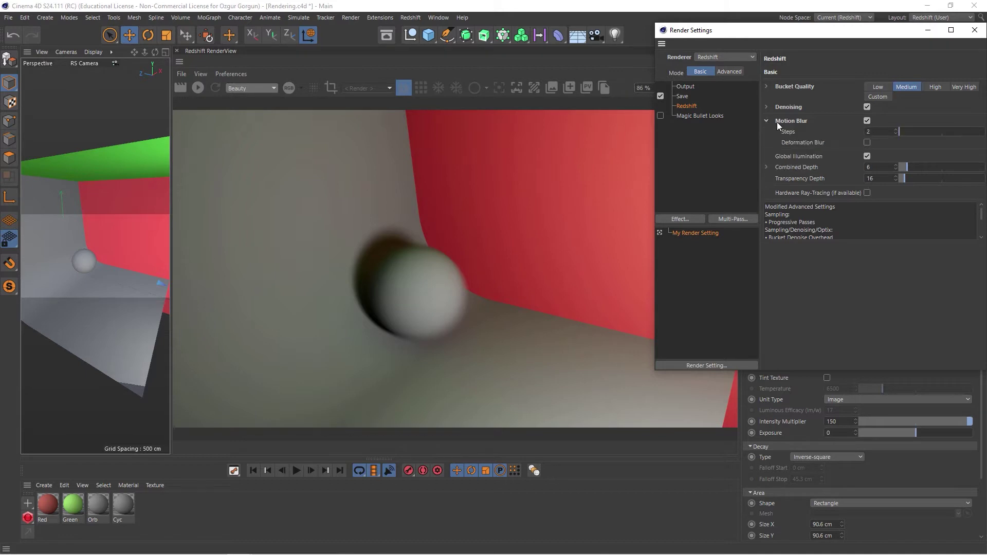
pyautogui.doubleClick(871, 133)
pyautogui.write('6')
pyautogui.press('Return')
pyautogui.click(181, 91)
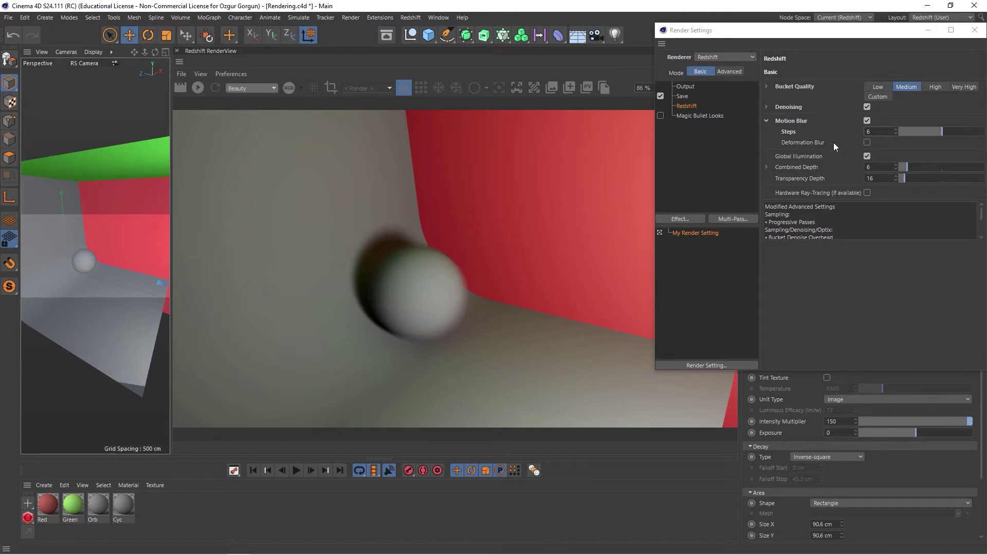
# Switch Render Settings to Advanced mode and show the Motion Blur tab's Frame Duration field.
pyautogui.click(734, 71)
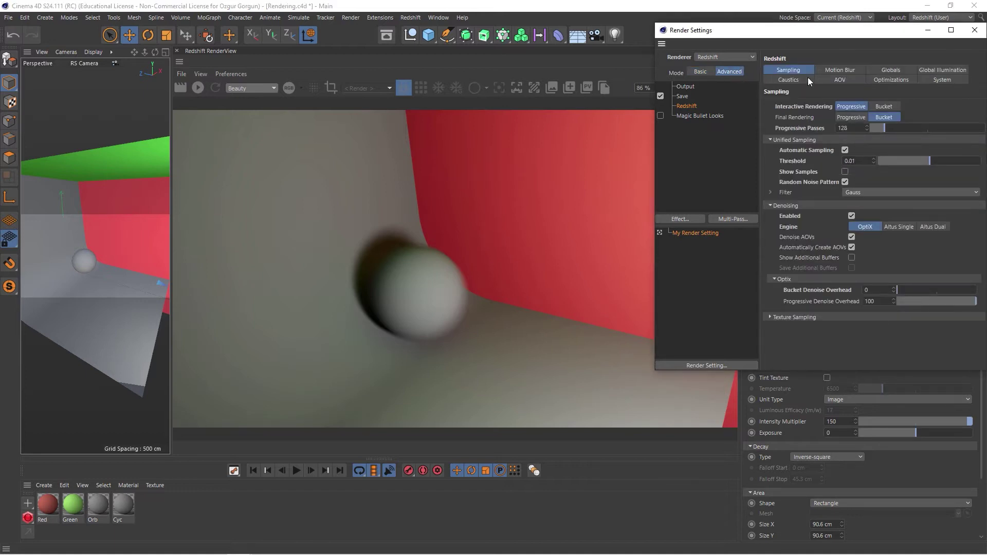
pyautogui.click(845, 72)
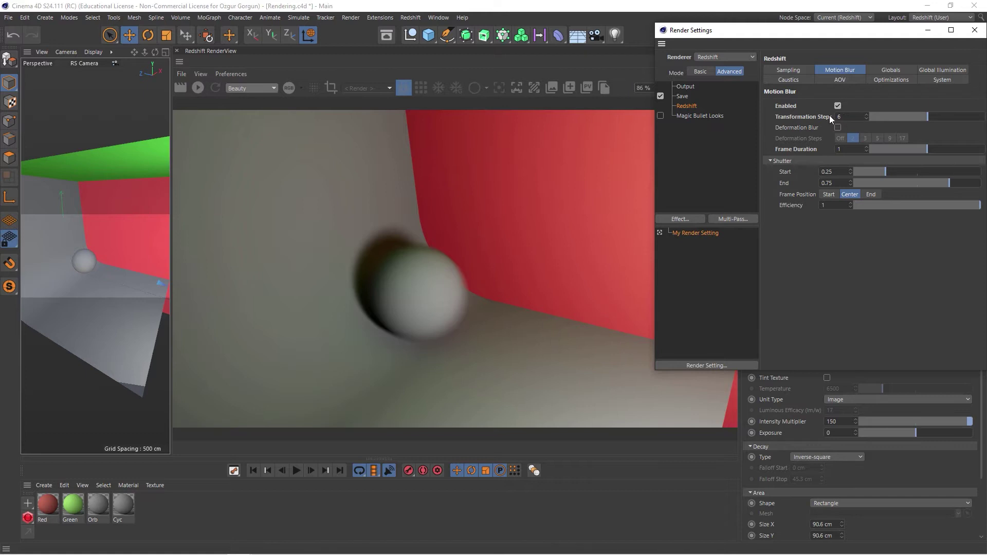
pyautogui.click(706, 70)
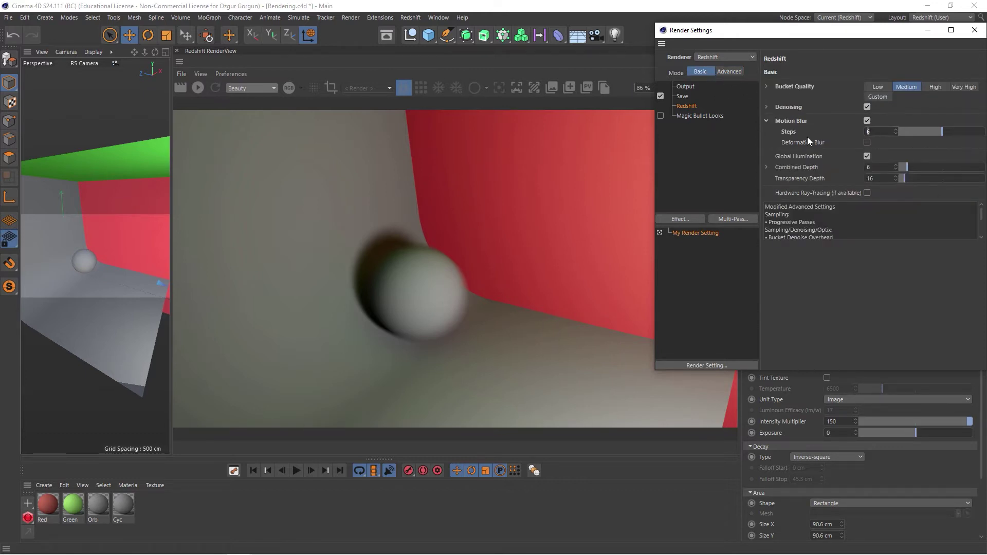
pyautogui.click(727, 72)
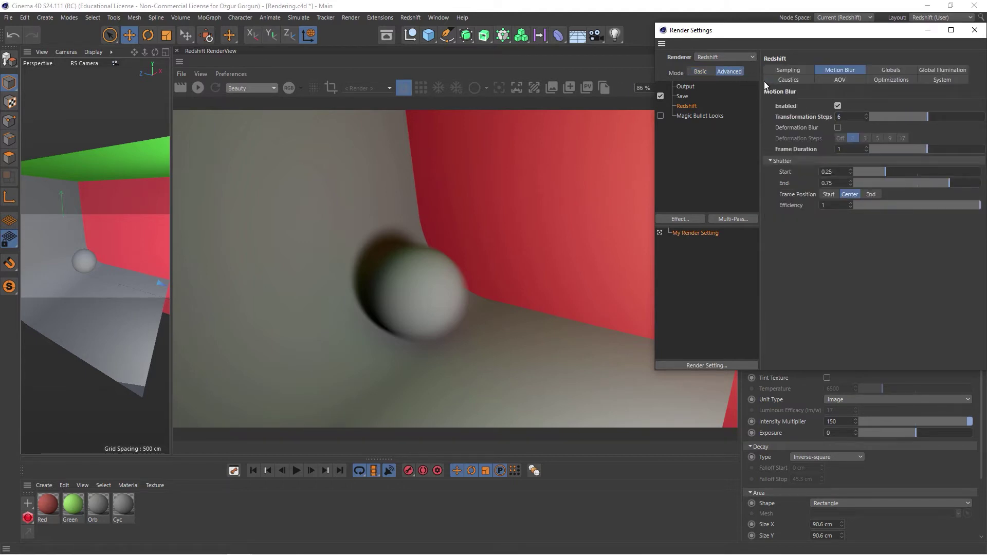
pyautogui.click(848, 149)
# Set Frame Duration to 2 and re-render the frame.
pyautogui.write('2')
pyautogui.press('Return')
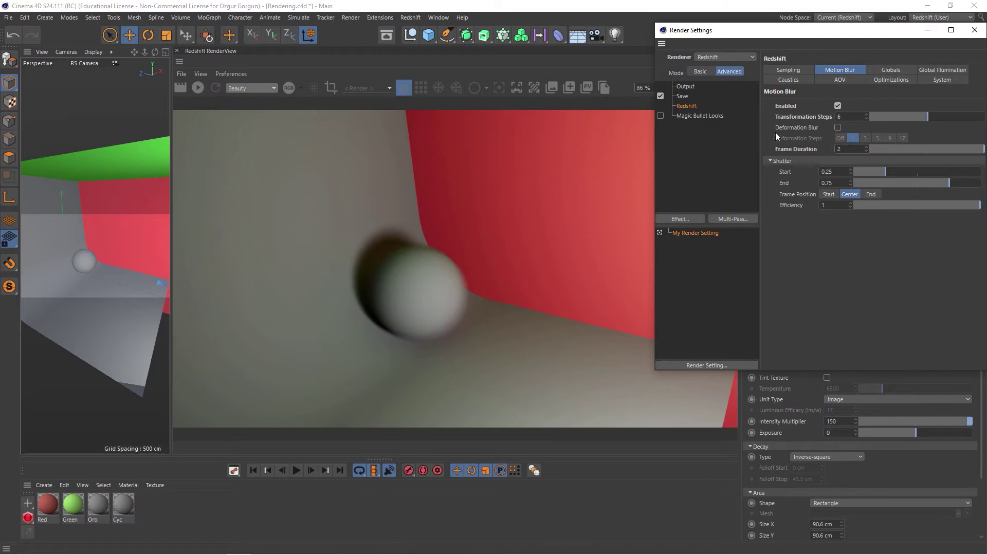
pyautogui.click(185, 87)
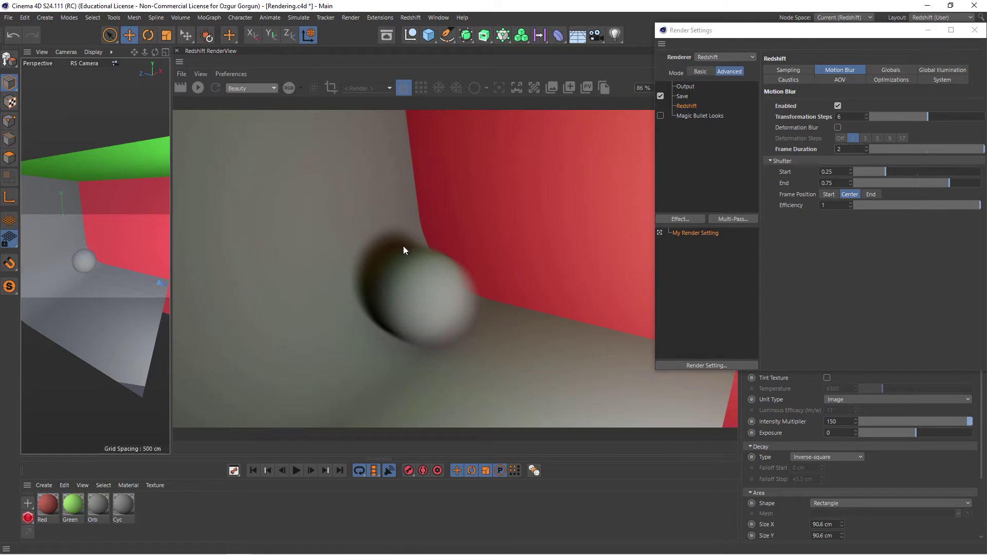
# Raise Frame Duration to 5, re-render, and move the camera closer to the sphere.
pyautogui.click(851, 149)
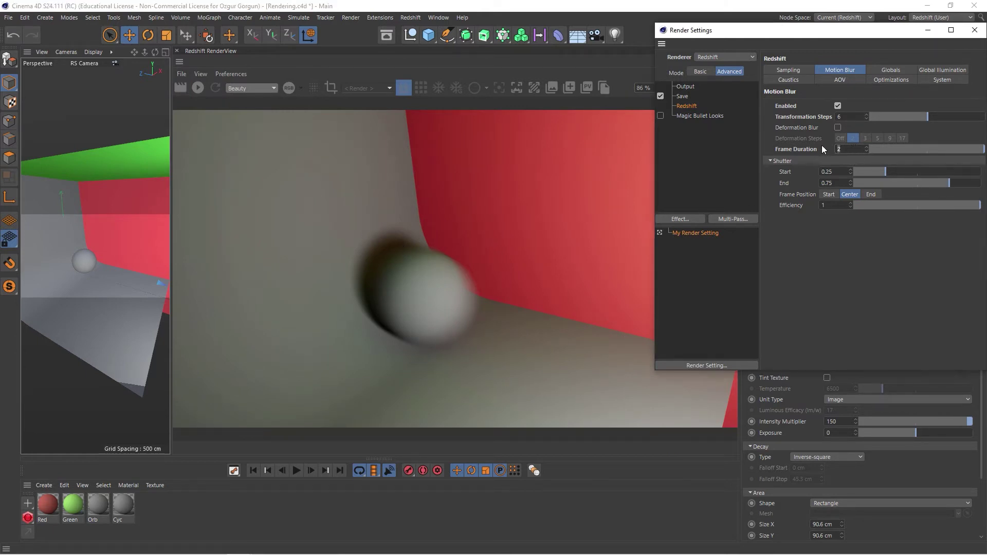
pyautogui.write('5')
pyautogui.press('Return')
pyautogui.click(180, 88)
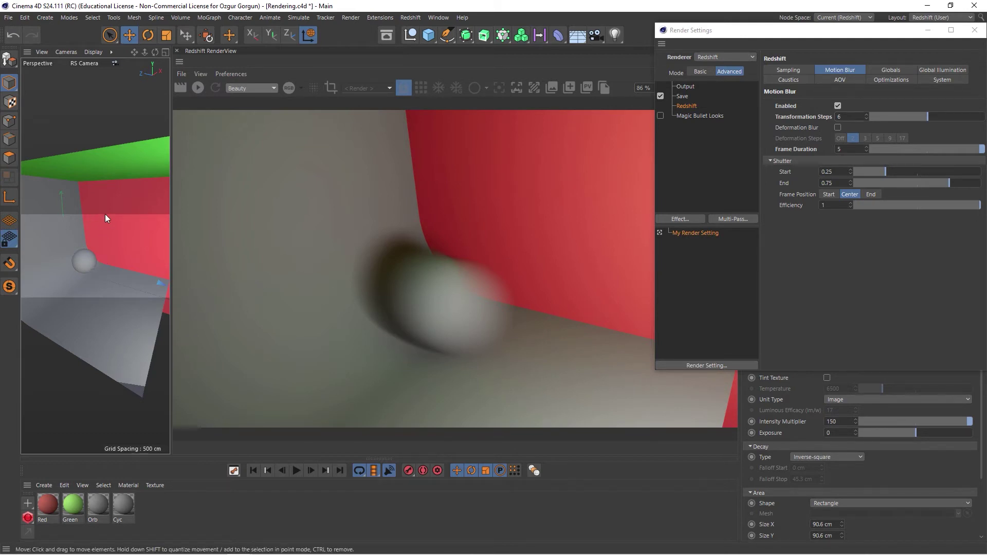
pyautogui.keyDown('alt'); pyautogui.moveTo(104, 213); pyautogui.dragTo(128, 255); pyautogui.keyUp('alt')
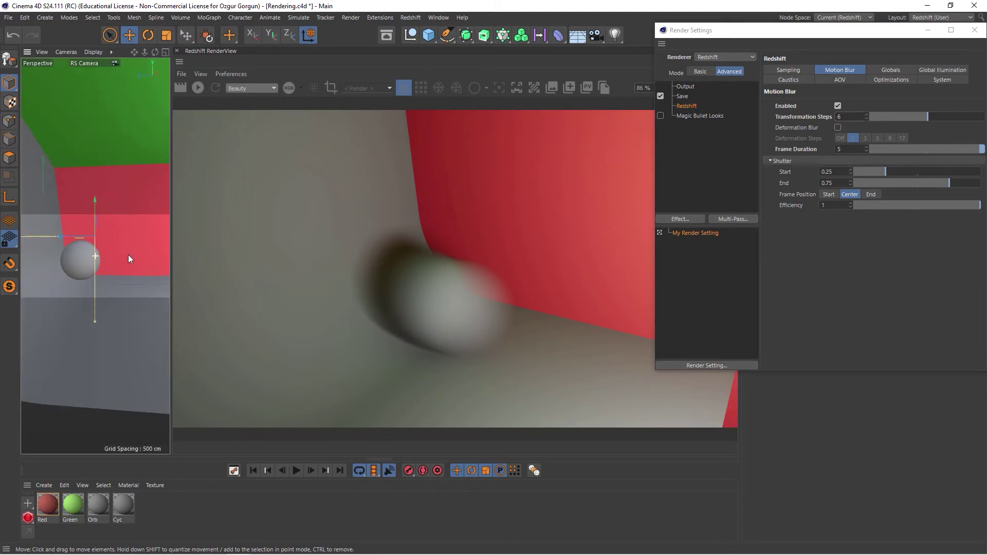
# Re-render from the closer camera, then set Frame Duration back to 2 and render again.
pyautogui.click(180, 88)
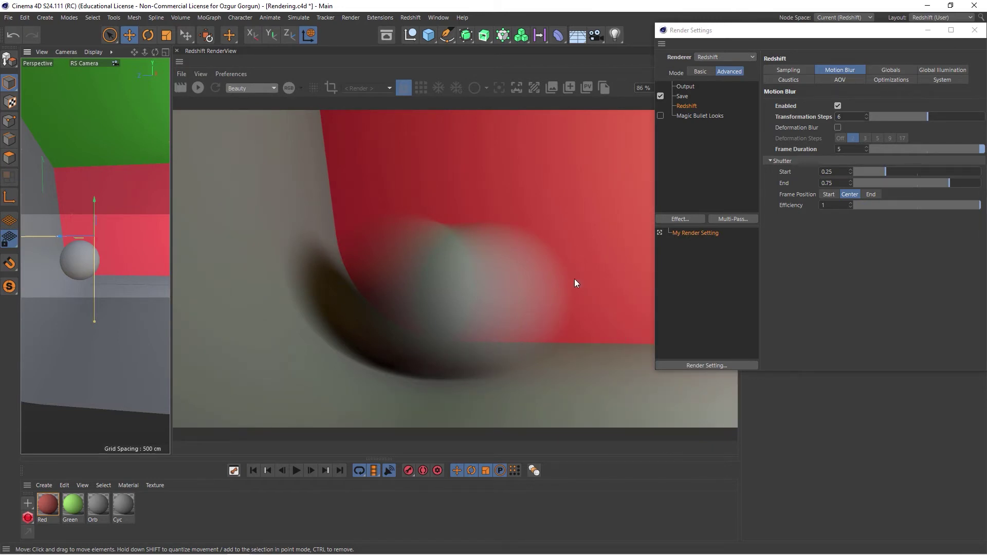
pyautogui.click(855, 149)
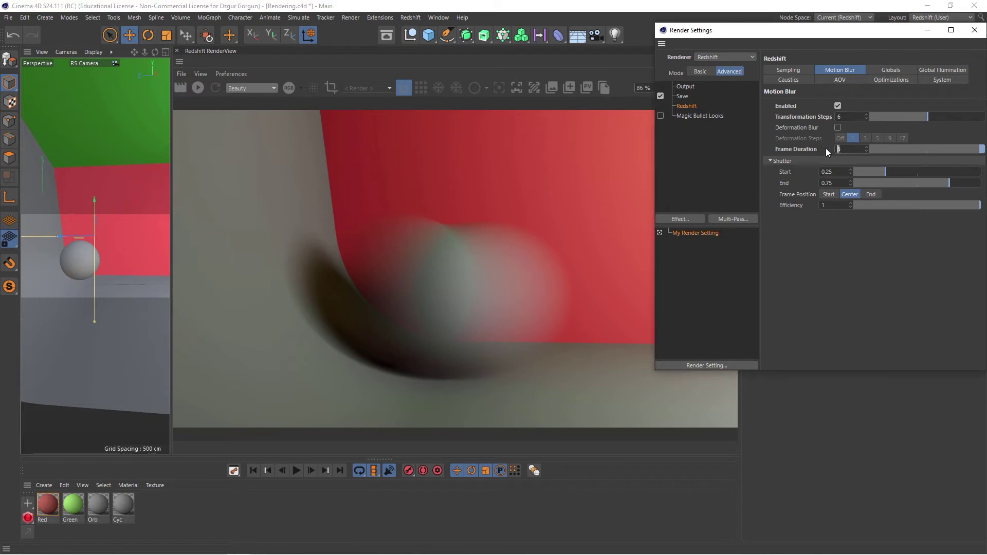
pyautogui.press('Return')
pyautogui.click(185, 89)
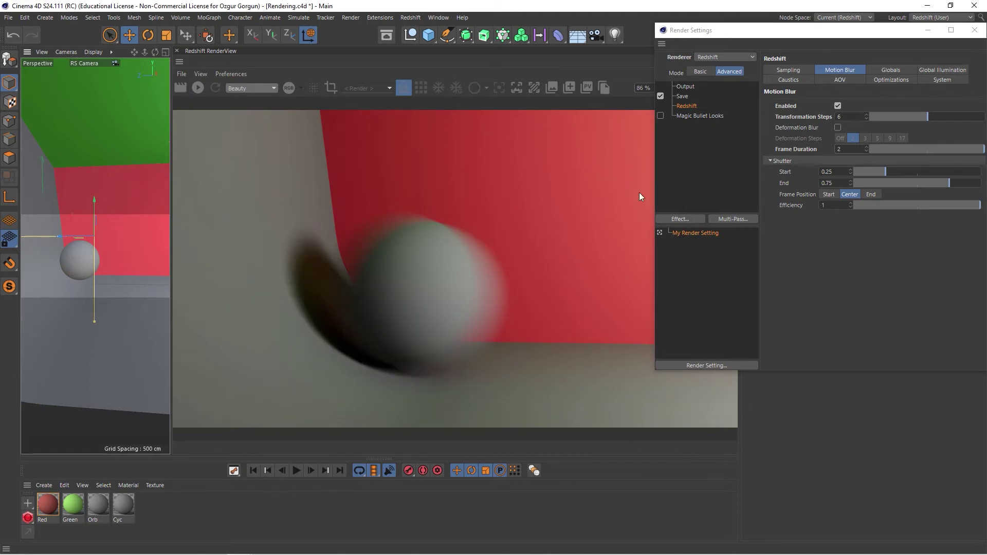
pyautogui.doubleClick(837, 117)
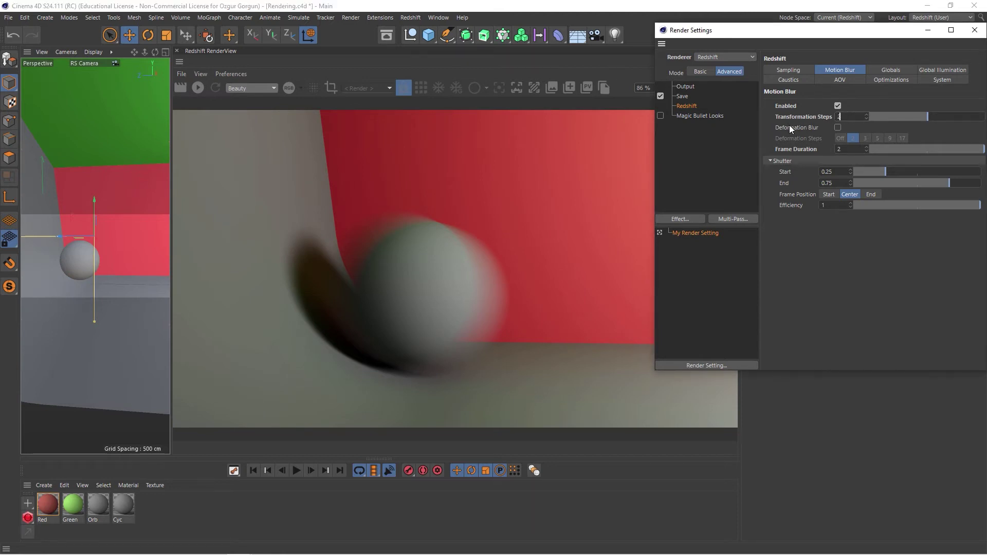
# Apply 2 transformation steps and re-render the frame.
pyautogui.click(180, 86)
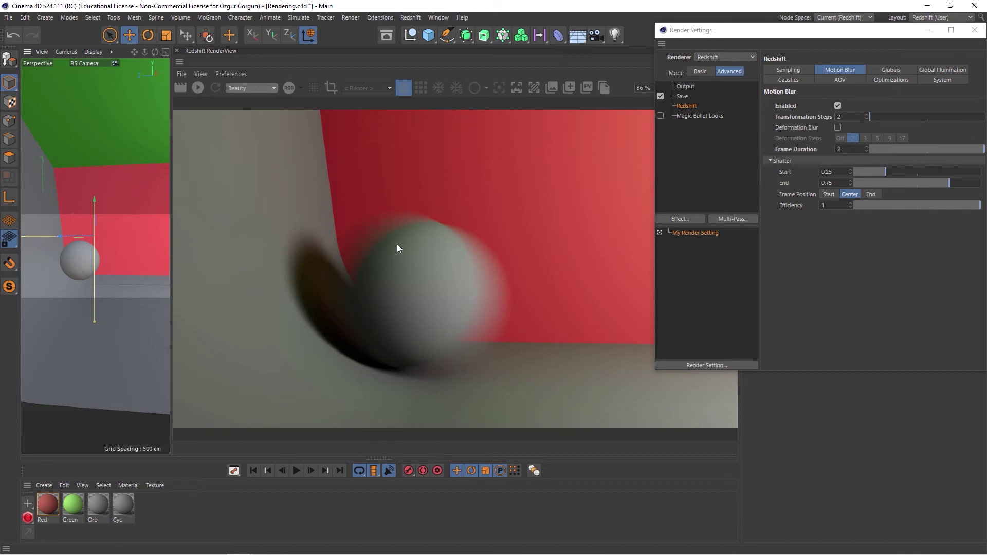
pyautogui.doubleClick(850, 151)
# Set Frame Duration to 1 and re-render for a subtler blur.
pyautogui.write('1')
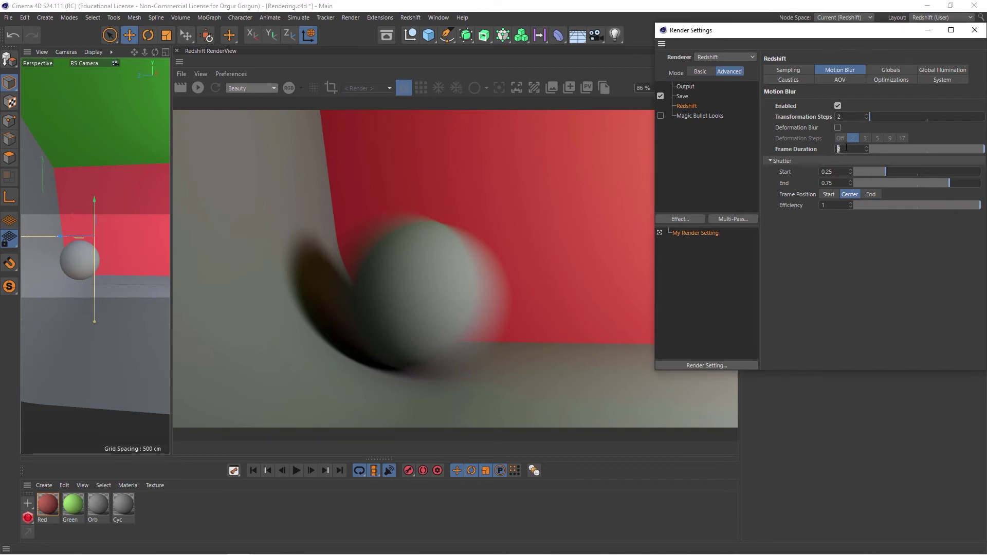
pyautogui.press('Return')
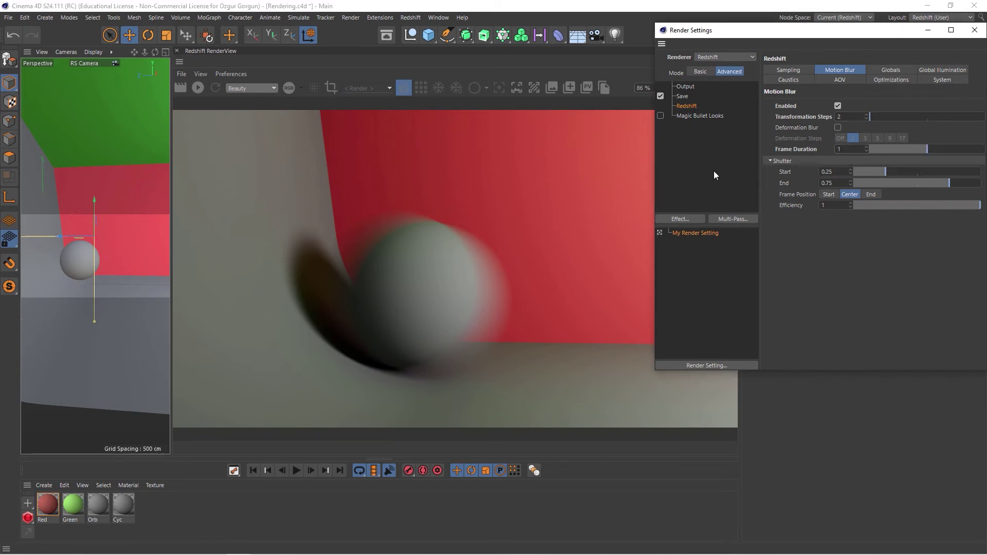
pyautogui.click(182, 89)
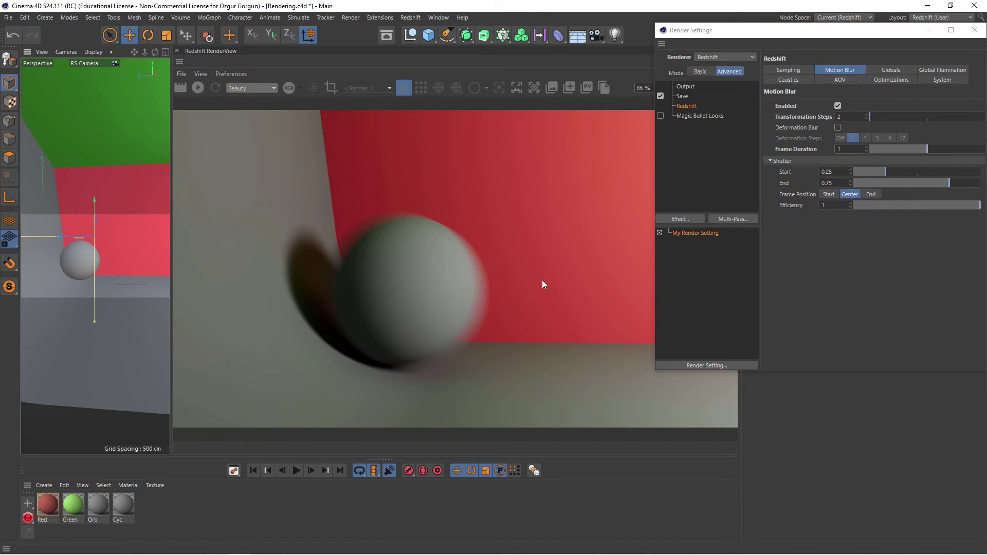
pyautogui.doubleClick(842, 170)
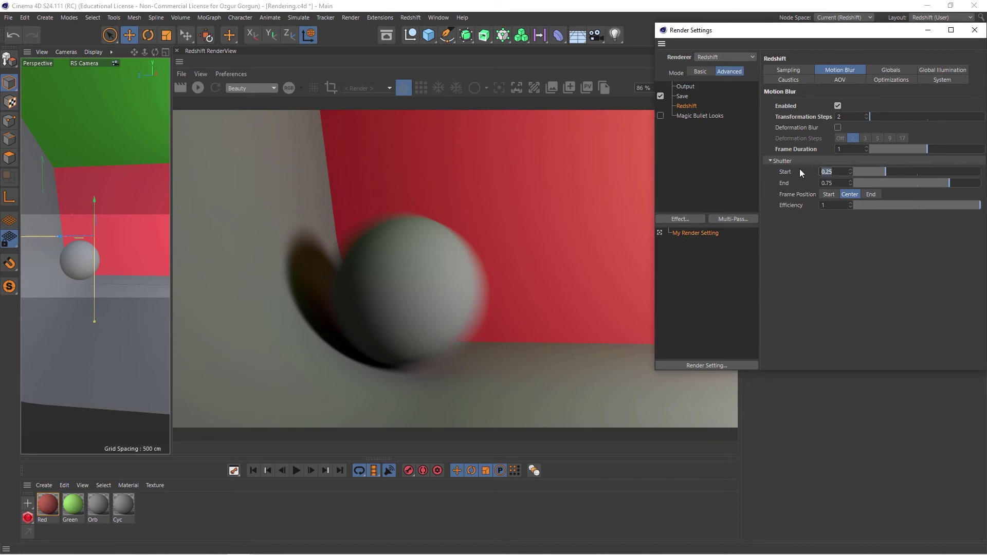
# Set Shutter Start to 0 and Shutter End to 1, then re-render the frame.
pyautogui.write('0')
pyautogui.click(835, 183)
pyautogui.doubleClick(835, 183)
pyautogui.write('1')
pyautogui.press('Return')
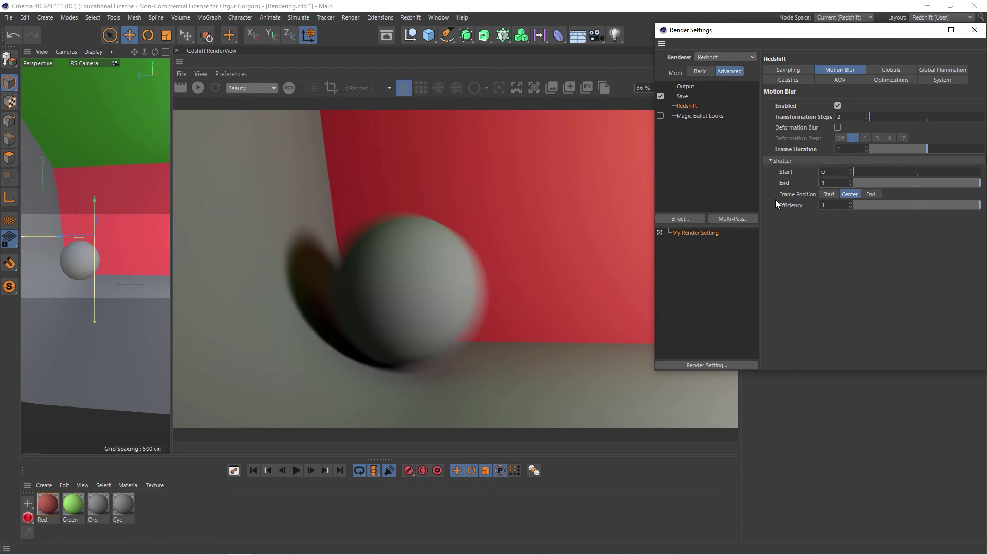
pyautogui.click(181, 88)
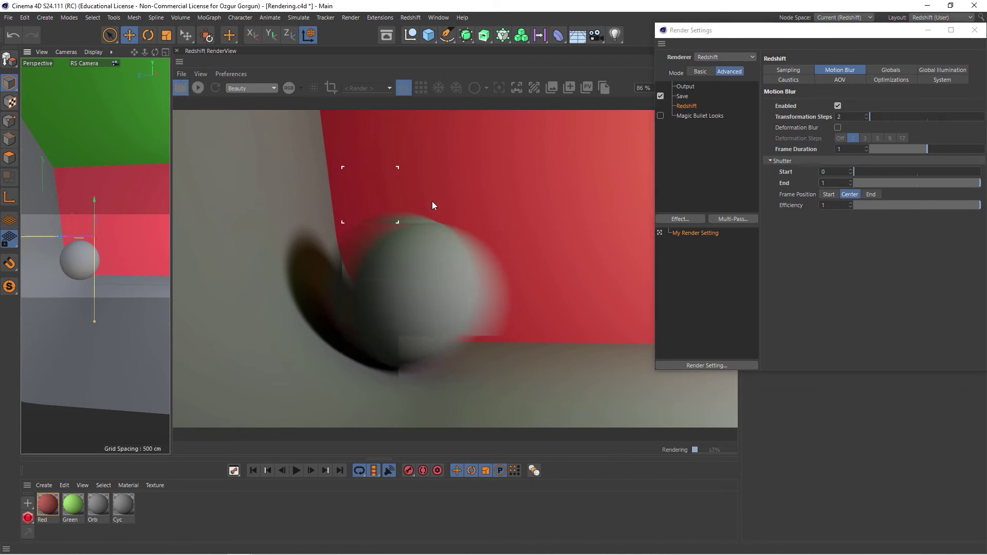